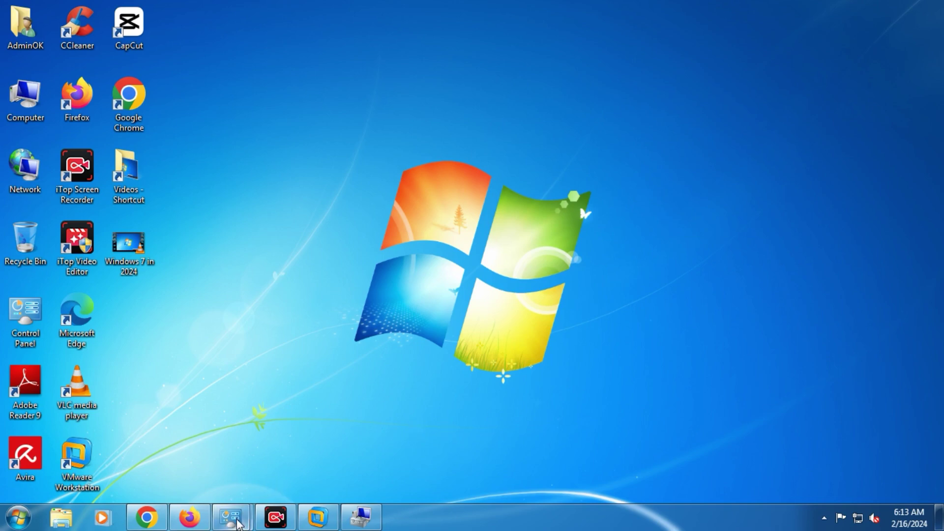
# Bring up the All Control Panel Items window and open Windows Update.
pyautogui.moveTo(231, 516)
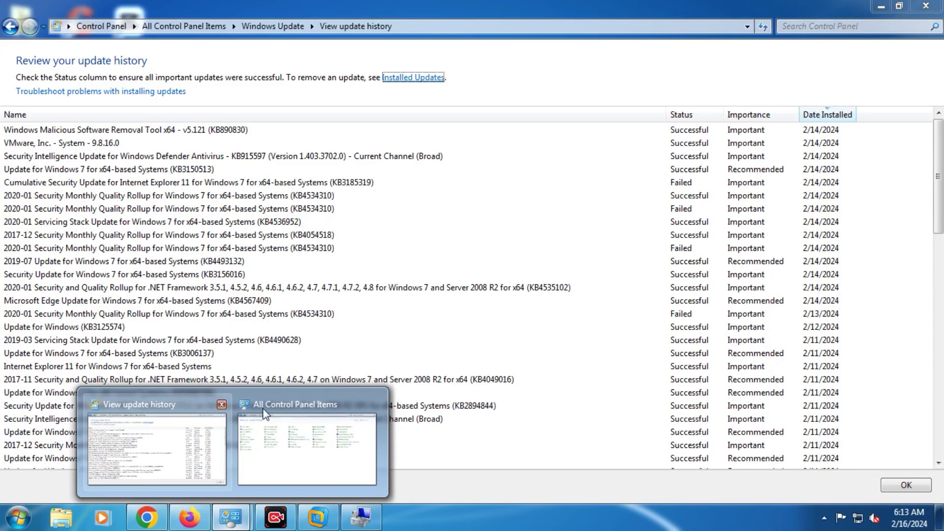
pyautogui.moveTo(317, 415)
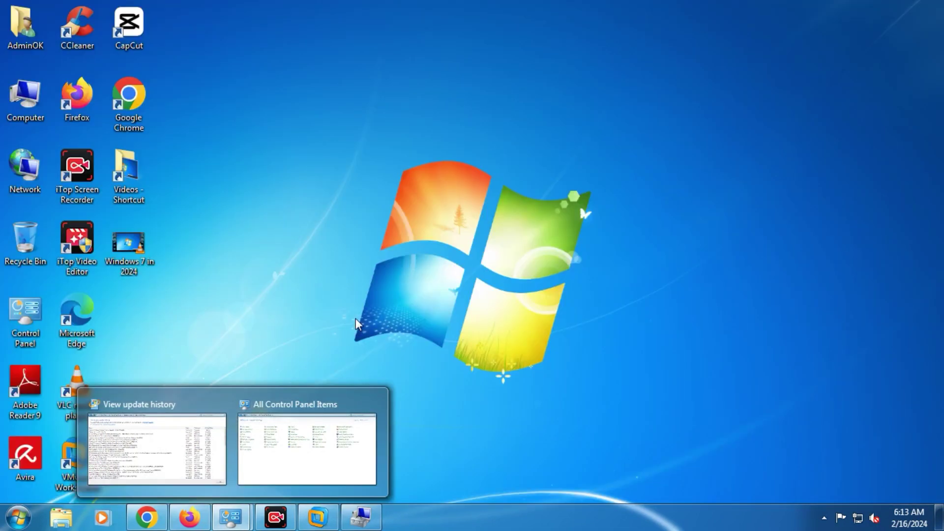
pyautogui.click(302, 393)
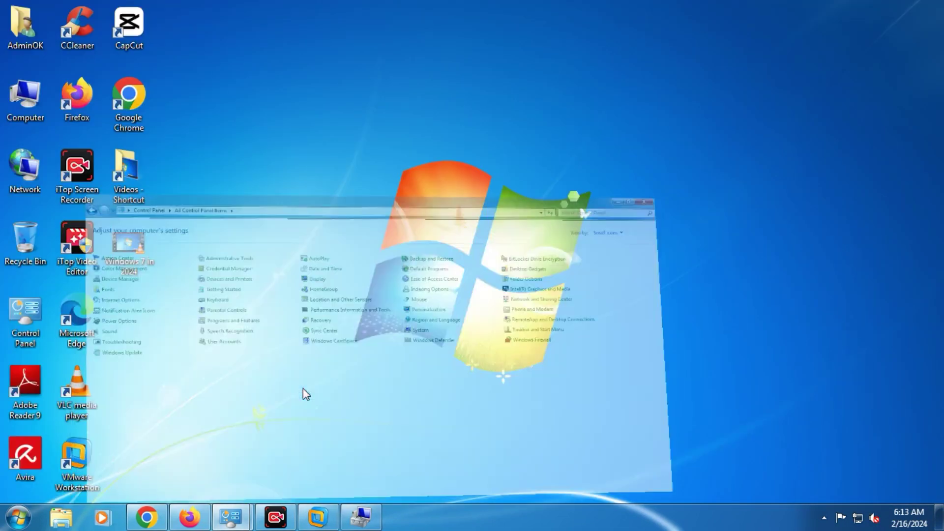
pyautogui.click(81, 268)
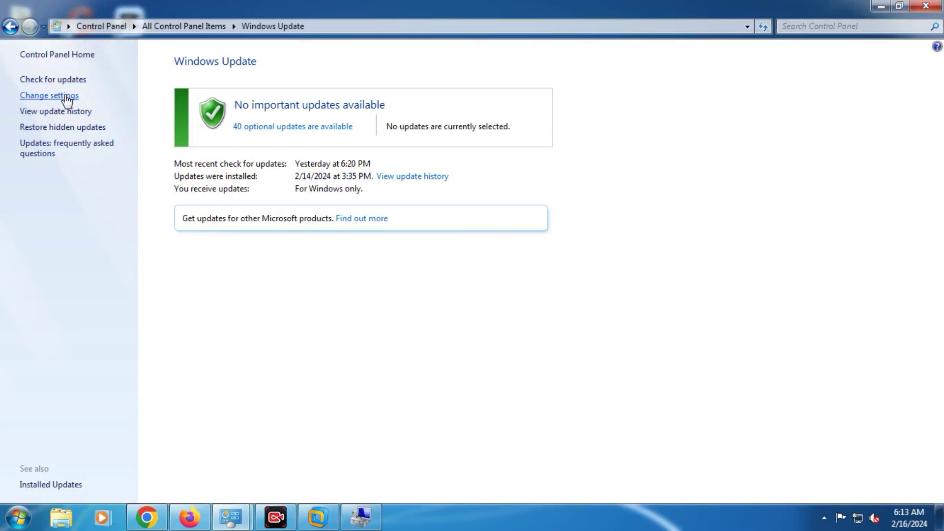
# View the Windows Update change settings page and leave it without altering anything.
pyautogui.click(66, 98)
pyautogui.click(70, 98)
pyautogui.click(647, 490)
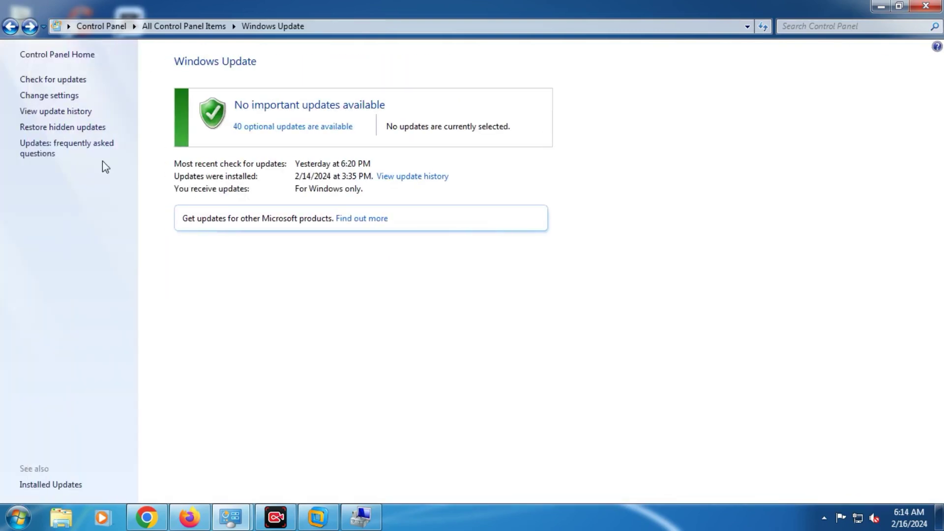
# Review the list of installed updates in the Windows Update history and return to the Windows Update page.
pyautogui.click(77, 113)
pyautogui.moveTo(941, 194)
pyautogui.mouseDown()
pyautogui.moveTo(940, 413)
pyautogui.moveTo(937, 178)
pyautogui.mouseUp()
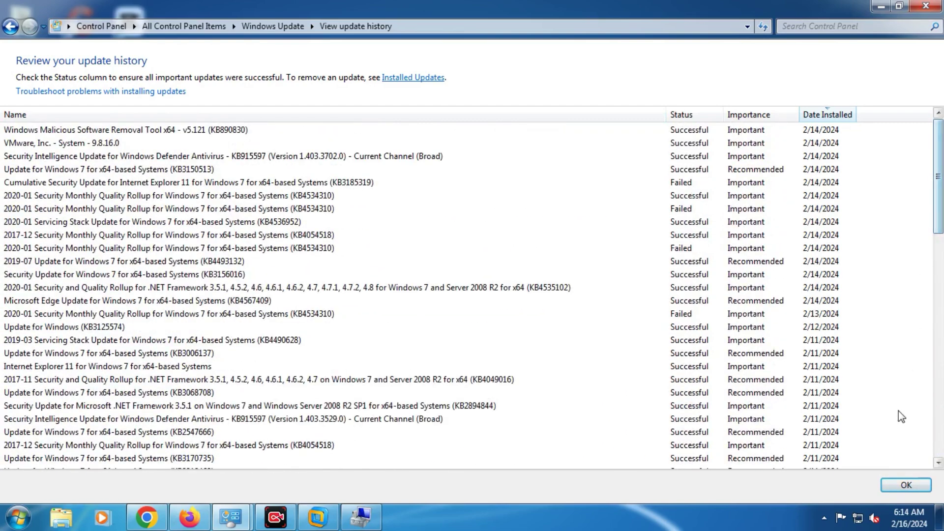
pyautogui.click(905, 483)
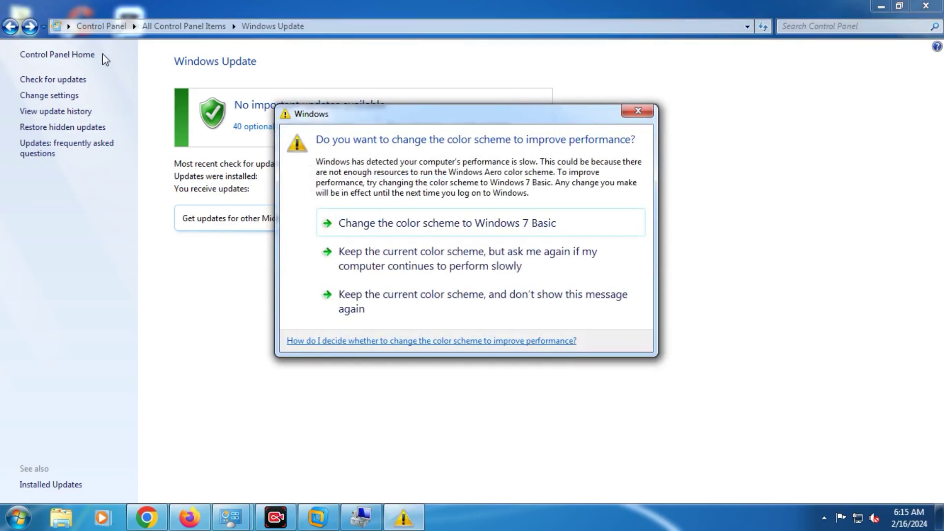
# Dismiss the color scheme performance prompt and close the Windows Update window.
pyautogui.click(637, 111)
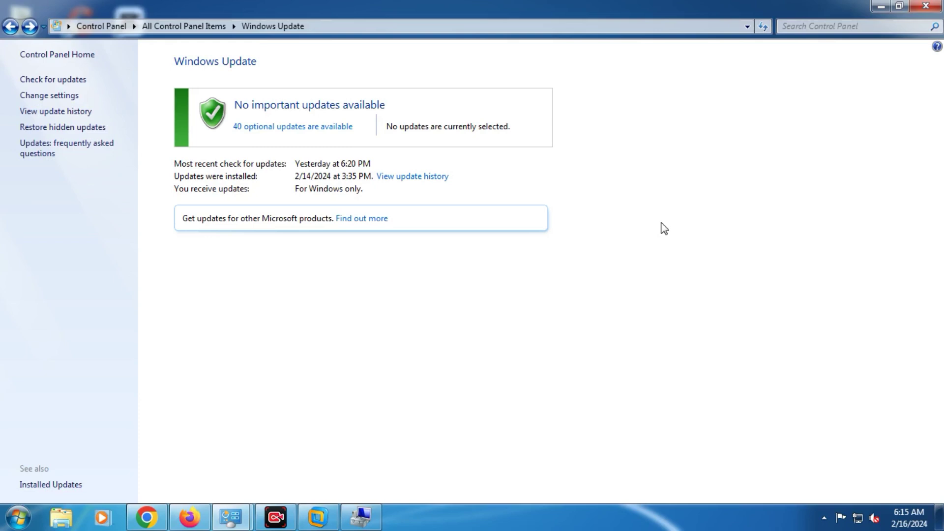
pyautogui.click(926, 6)
# Check Google Chrome's About page, then view the virtual box search results in Firefox and minimize Firefox.
pyautogui.moveTo(147, 517)
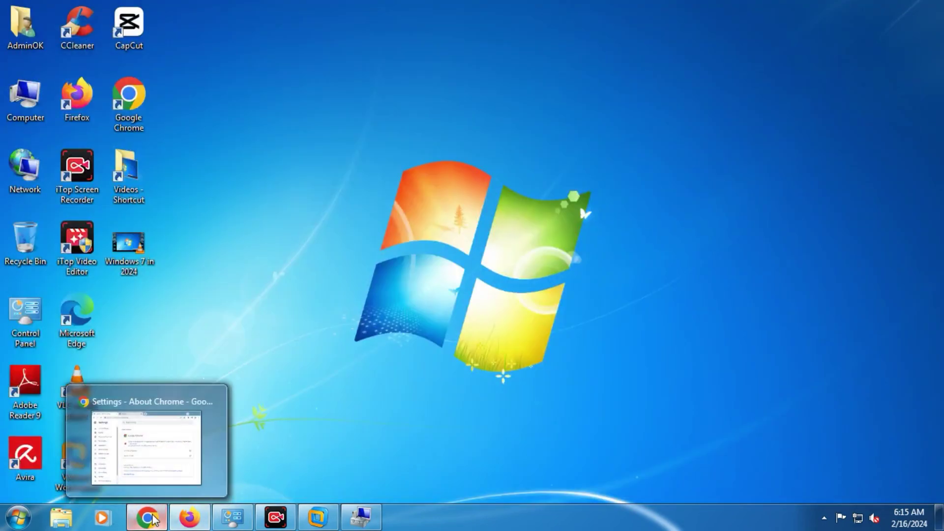
pyautogui.click(191, 486)
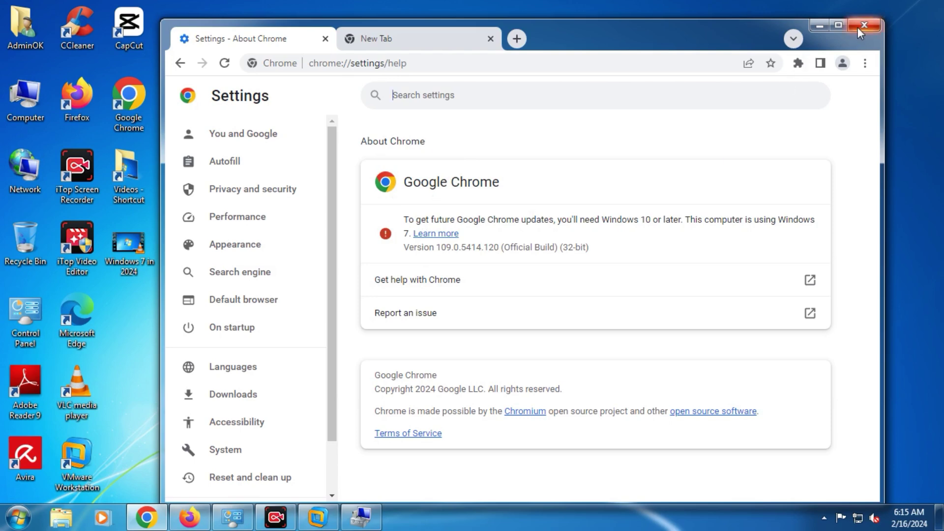
pyautogui.click(189, 517)
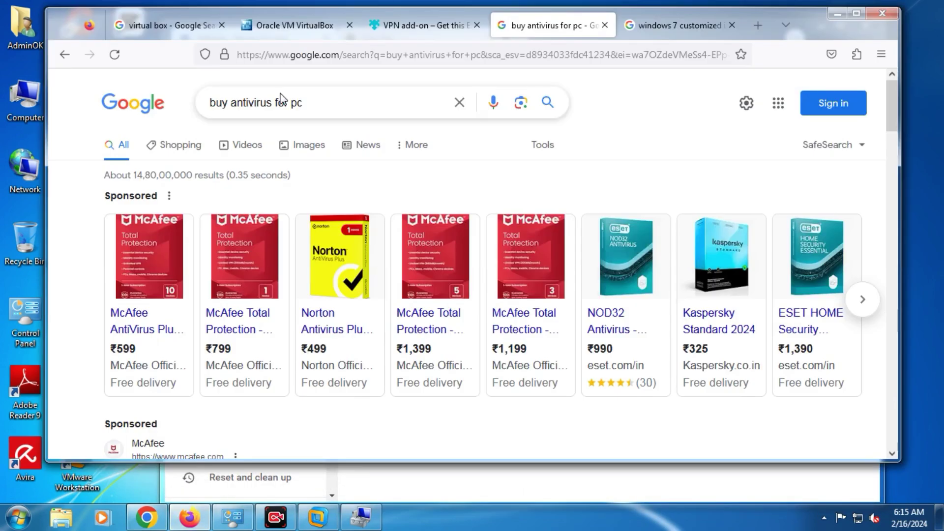
pyautogui.click(174, 28)
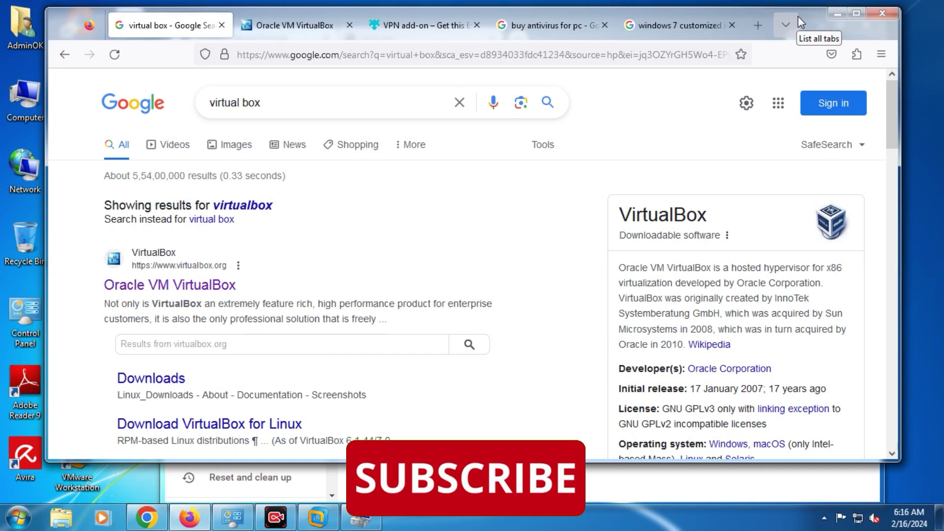
pyautogui.click(836, 10)
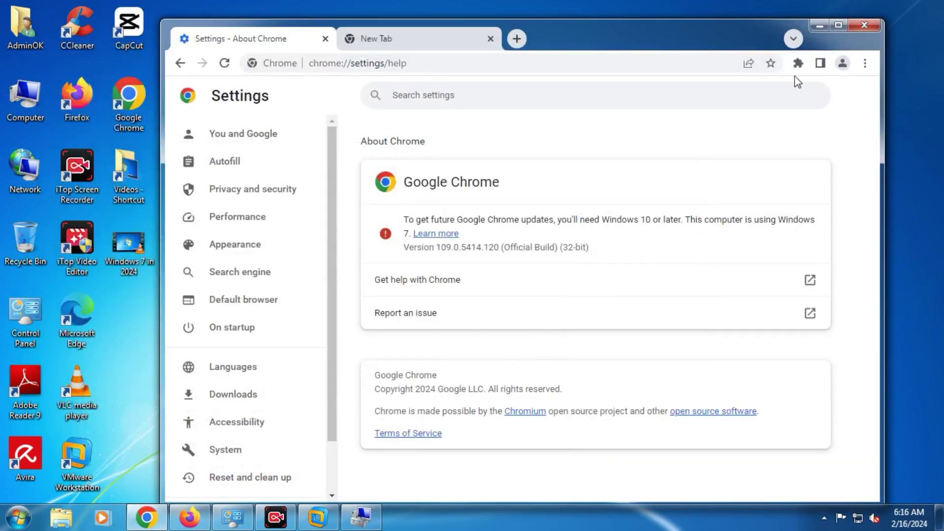
# Bring up VMware Workstation and close it, then show the Oracle VM VirtualBox website in Firefox.
pyautogui.click(324, 525)
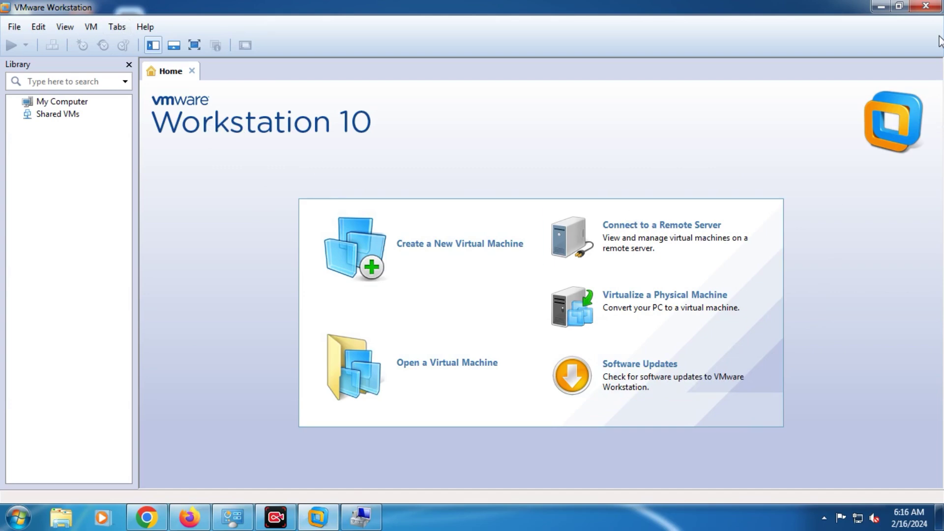
pyautogui.click(927, 7)
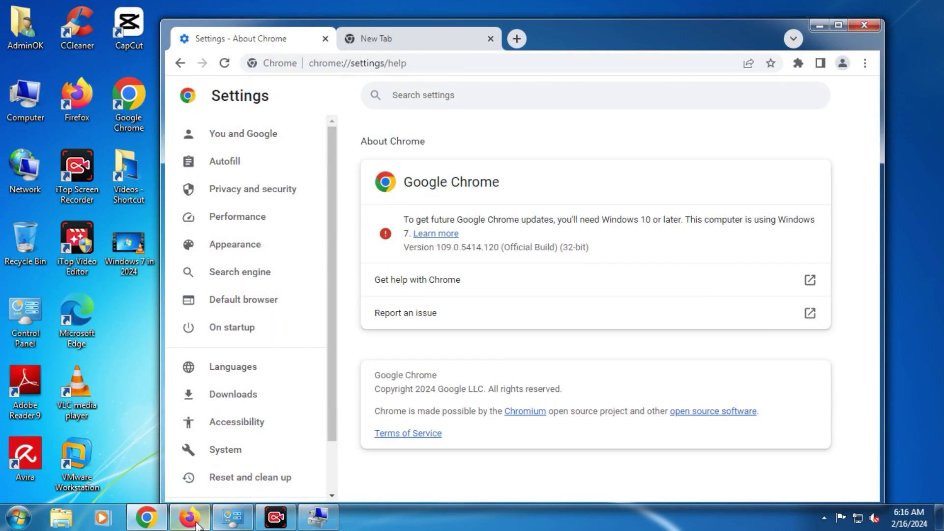
pyautogui.hotkey('alt', 'Tab')
pyautogui.click(299, 30)
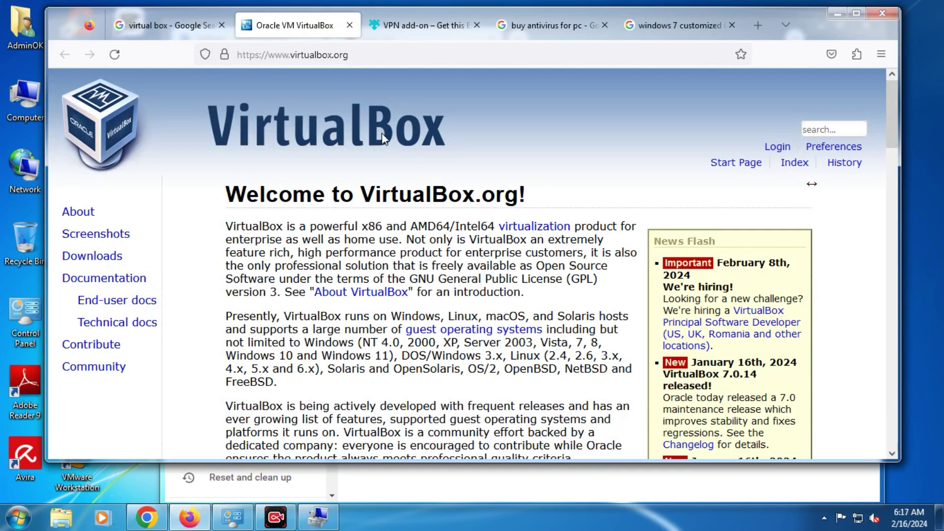
# View the update history and the Device Manager list in Computer Management, then minimize both windows.
pyautogui.click(241, 527)
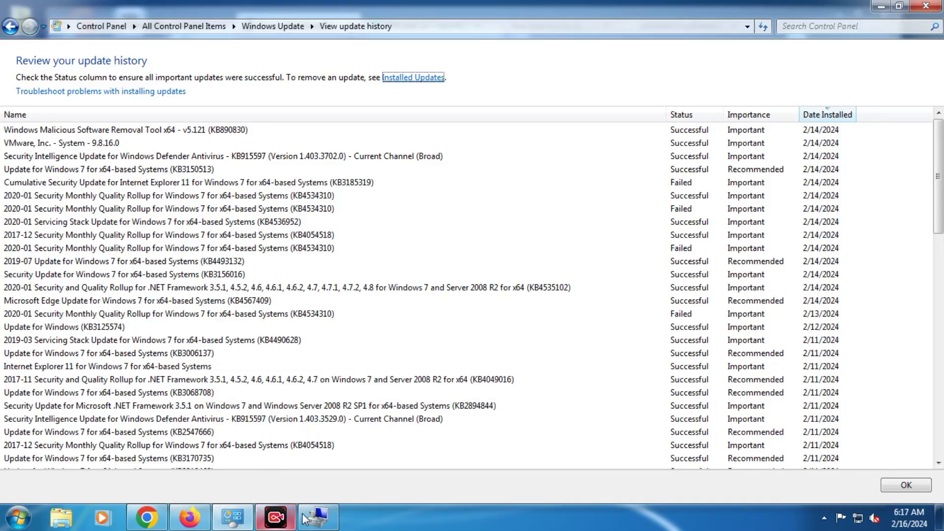
pyautogui.click(317, 517)
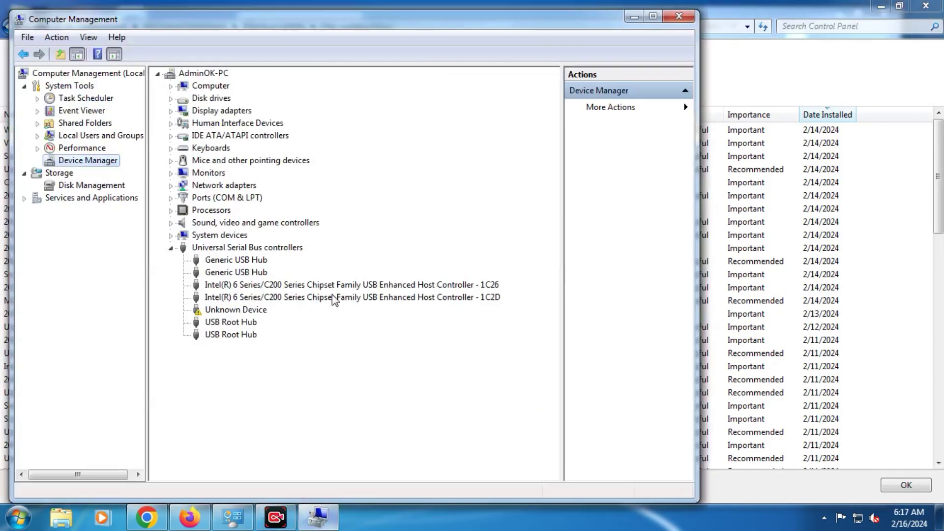
pyautogui.click(634, 17)
pyautogui.click(880, 6)
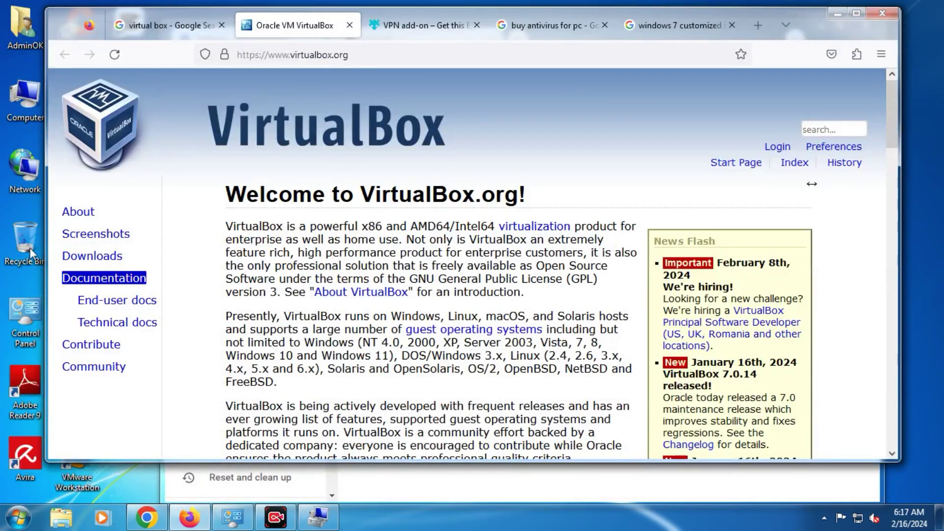
# View the Backup and Restore page in Control Panel and return to All Control Panel Items.
pyautogui.click(231, 517)
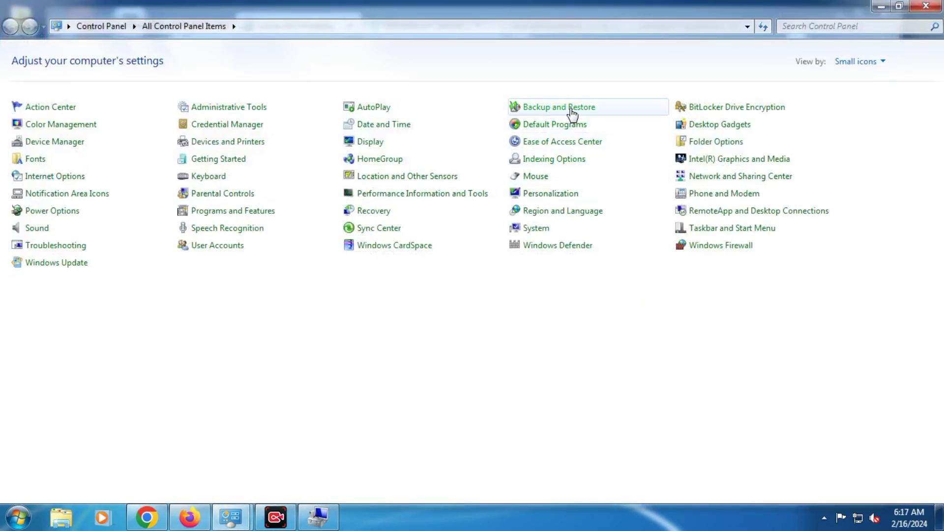
pyautogui.click(574, 109)
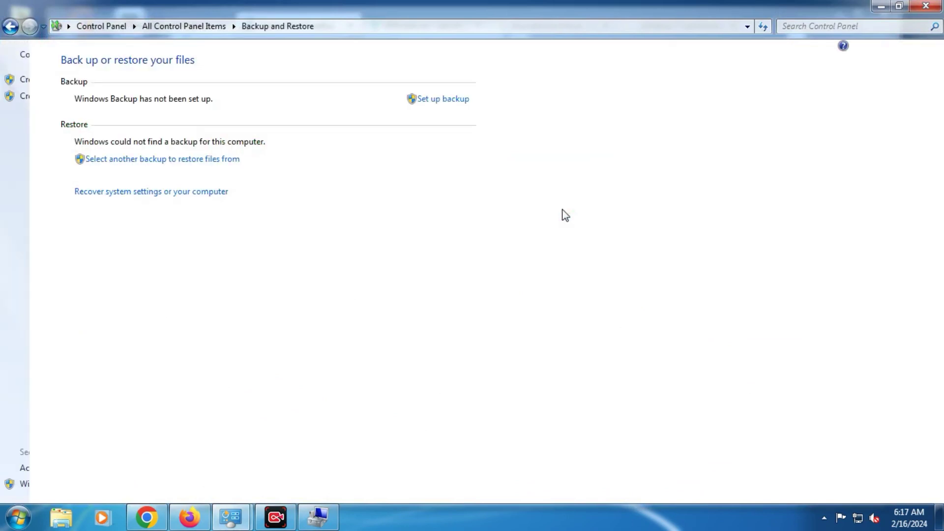
pyautogui.click(208, 25)
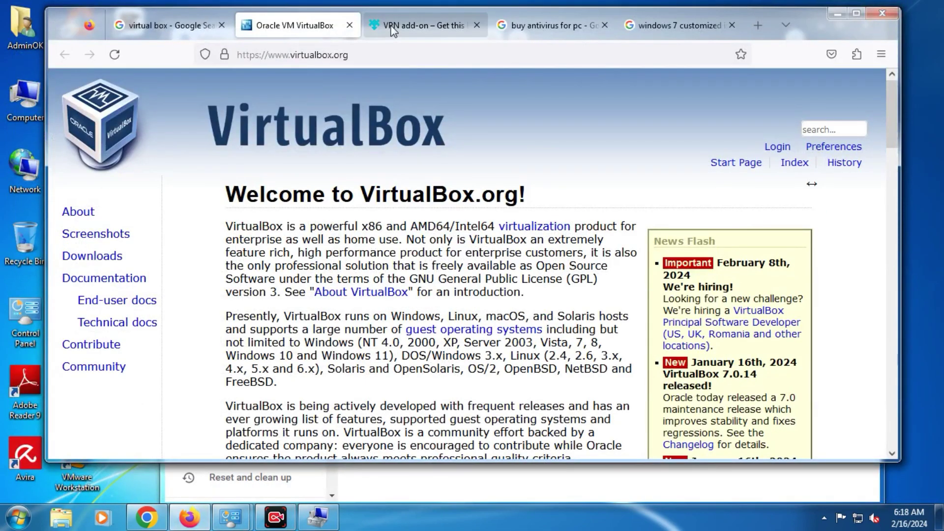
# Browse the Firefox search results for "buy antivirus for pc", including the sponsored offers.
pyautogui.click(541, 29)
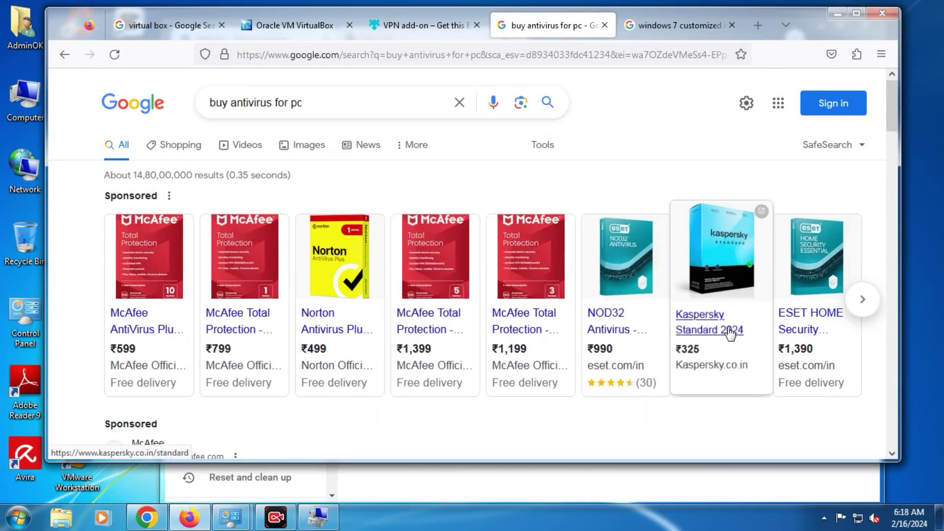
pyautogui.scroll(-5, 803, 334)
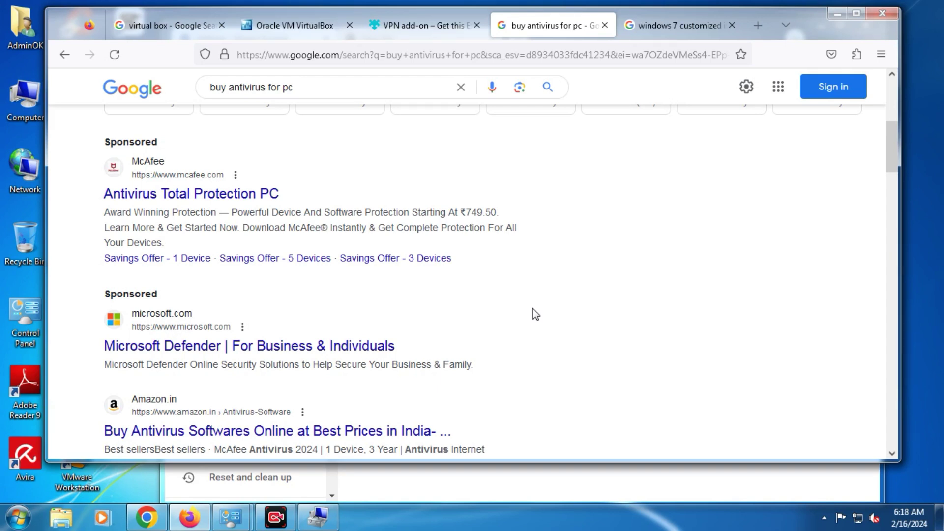
# Review the open Firefox pages on VirtualBox, the uVPN add-on, antivirus and customized Windows 7, ending on the virtual box search results.
pyautogui.click(164, 24)
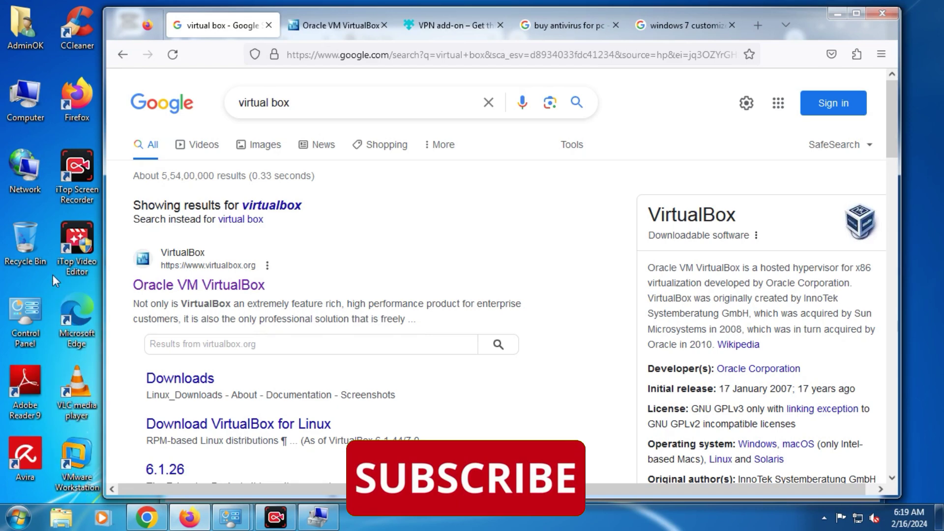
pyautogui.click(457, 30)
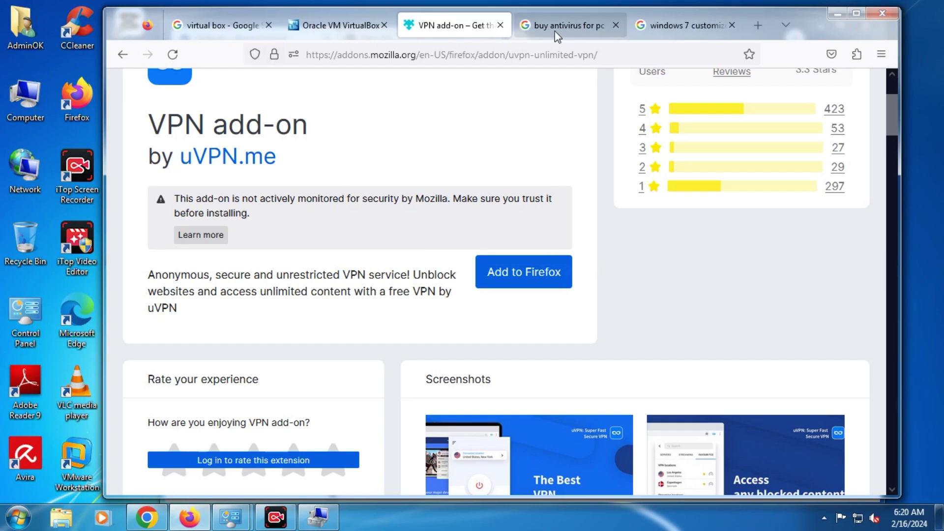
pyautogui.click(355, 21)
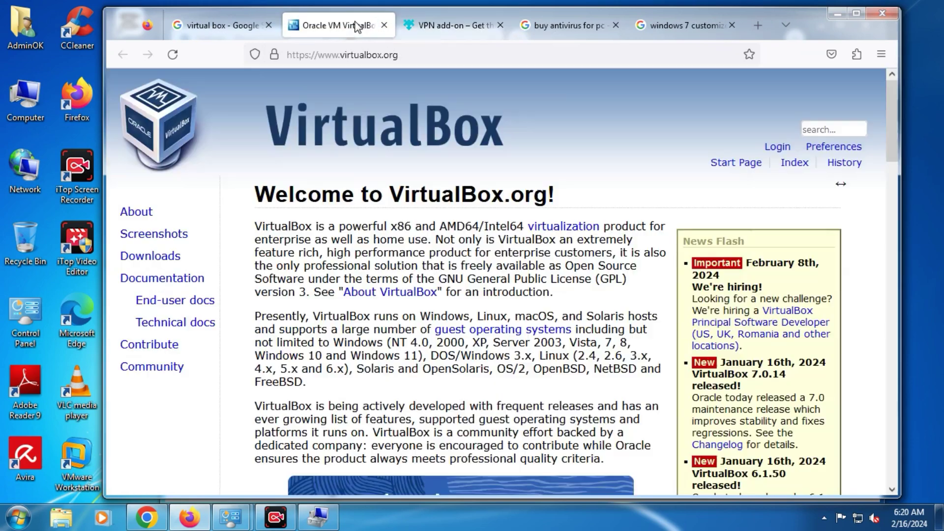
pyautogui.click(206, 24)
pyautogui.click(344, 24)
pyautogui.click(417, 22)
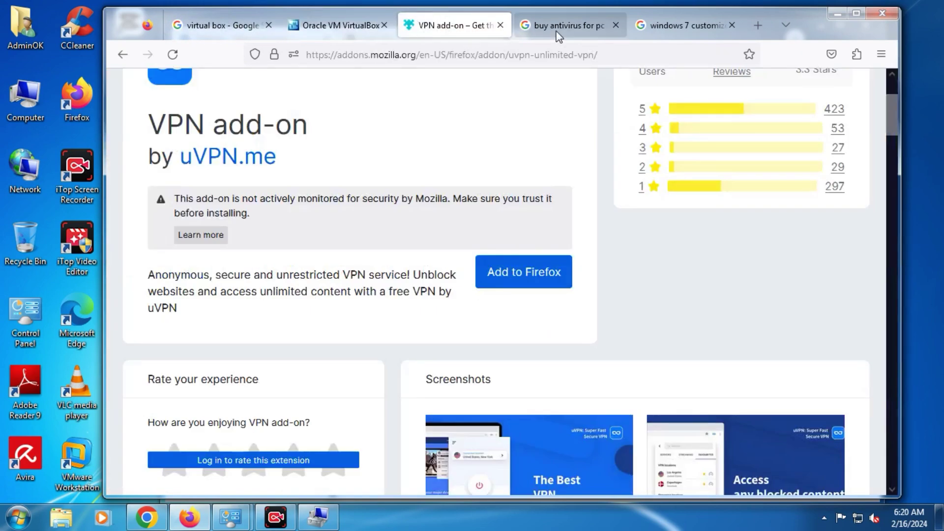
pyautogui.click(560, 30)
pyautogui.click(663, 29)
pyautogui.click(575, 30)
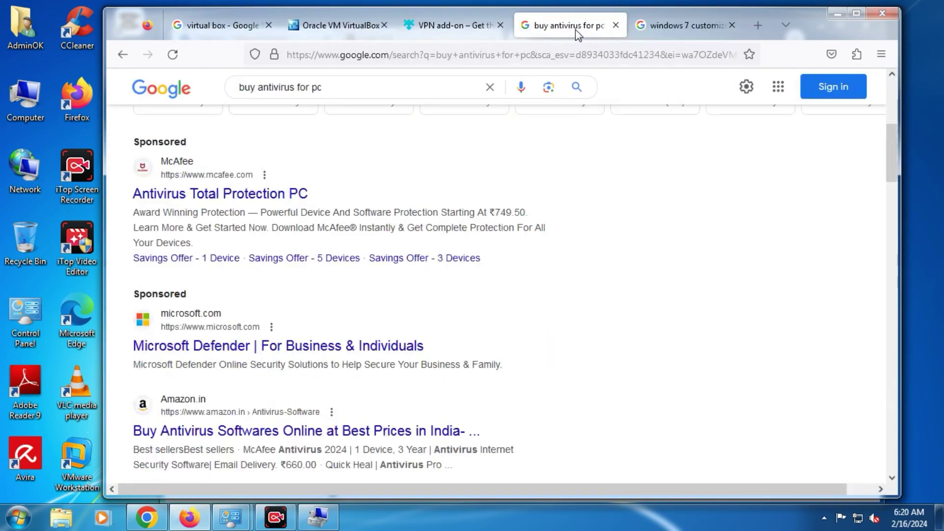
pyautogui.click(452, 27)
pyautogui.click(366, 27)
pyautogui.click(240, 28)
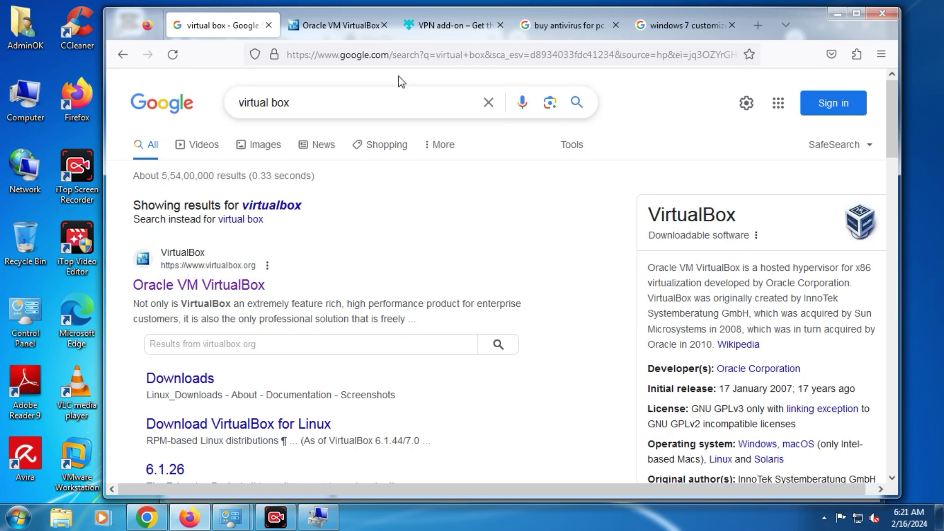
pyautogui.click(361, 28)
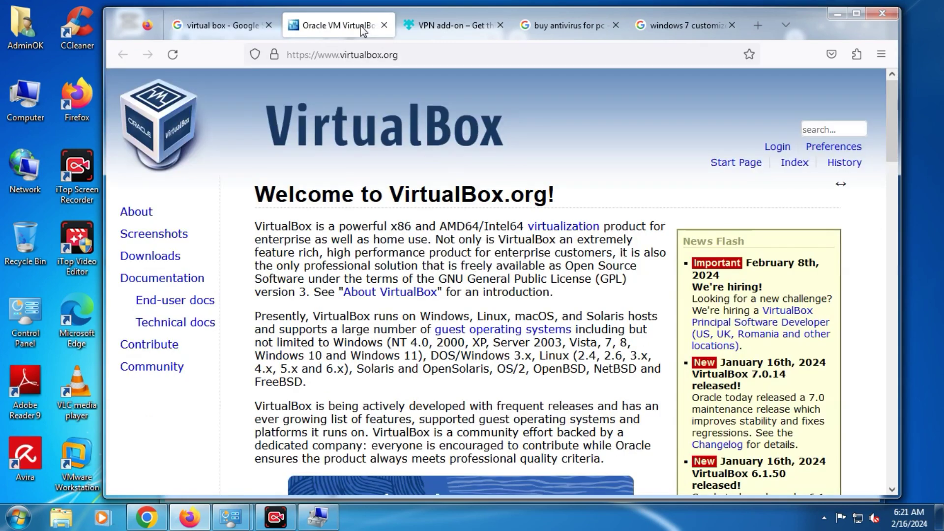
pyautogui.click(226, 19)
# Dismiss the Windows color scheme prompt without choosing an option.
pyautogui.click(636, 112)
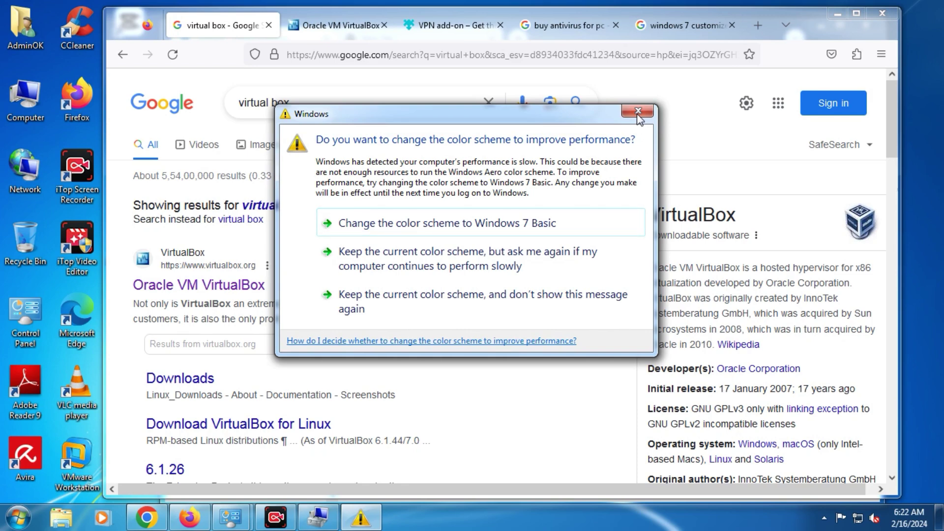
pyautogui.click(640, 113)
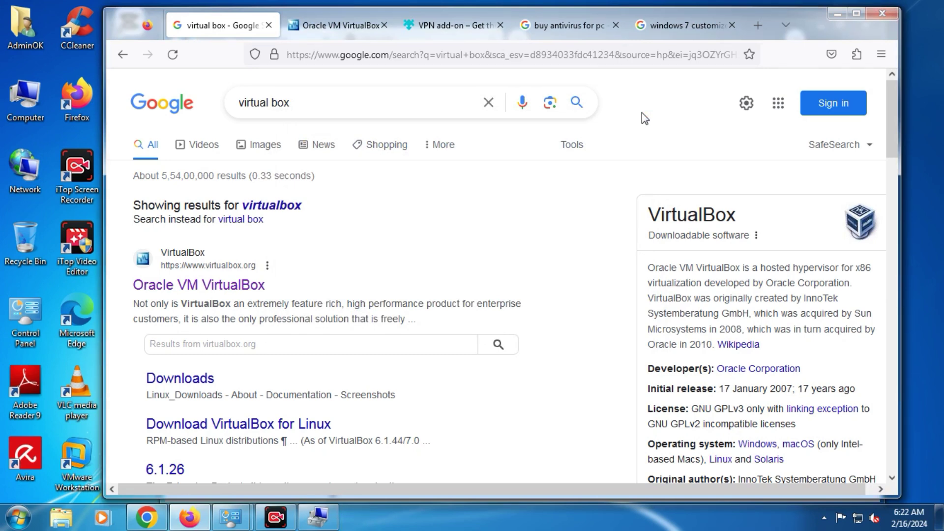
# Switch to Device Manager in Computer Management and collapse the Universal Serial Bus controllers group.
pyautogui.click(229, 516)
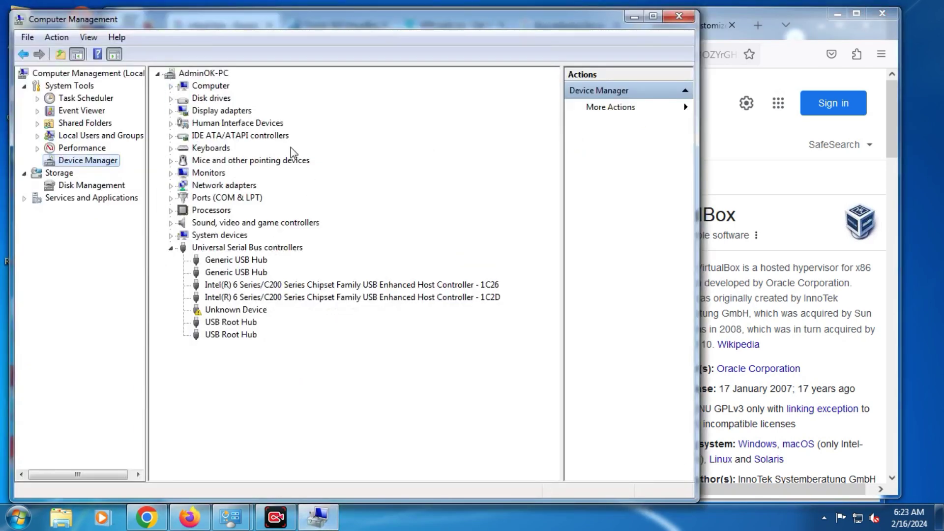
pyautogui.click(171, 248)
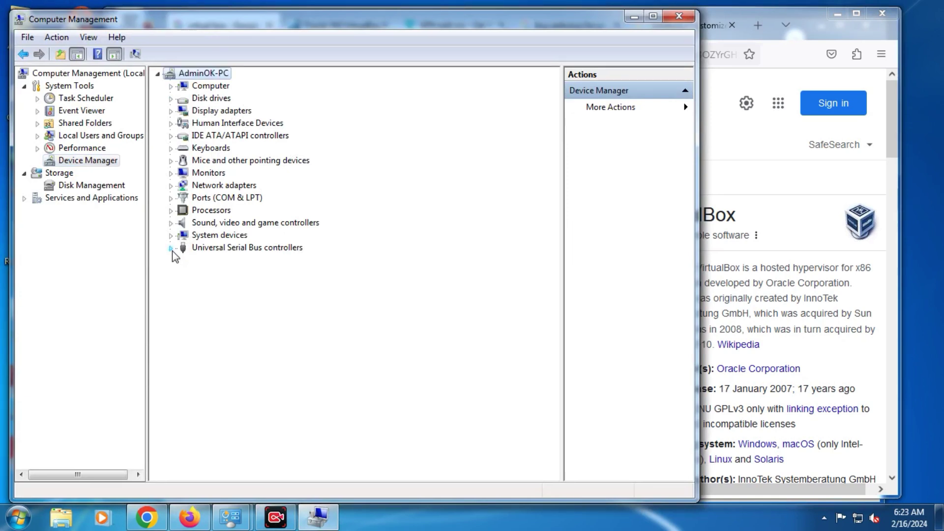
# Examine the devices in the Universal Serial Bus controllers group and leave the group expanded.
pyautogui.click(170, 248)
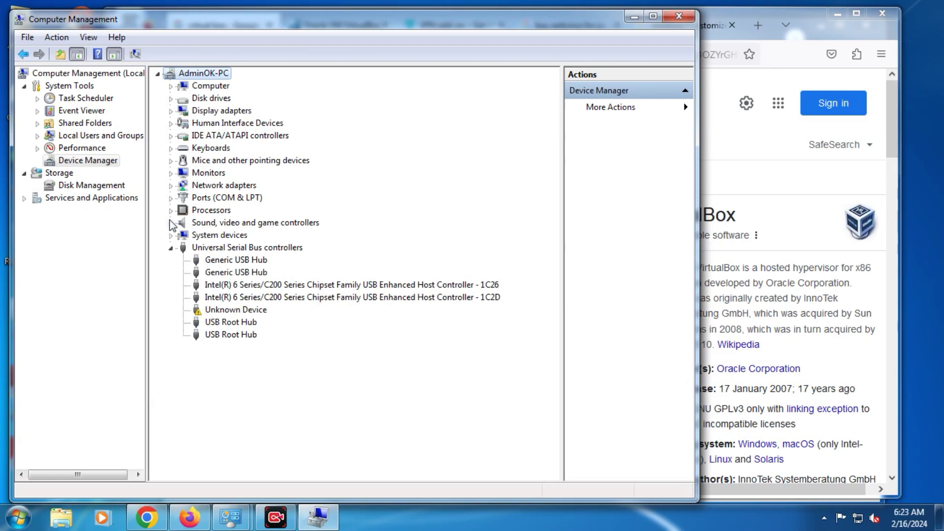
pyautogui.click(171, 250)
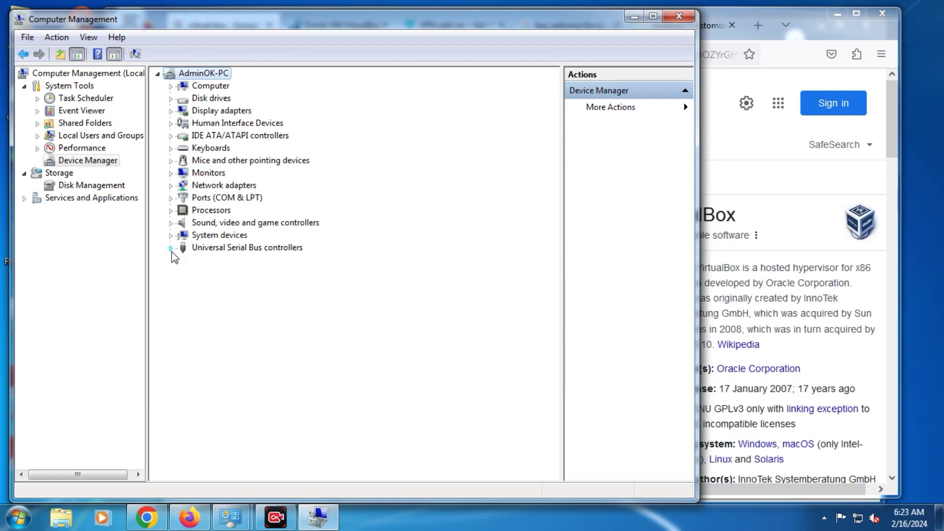
pyautogui.click(171, 248)
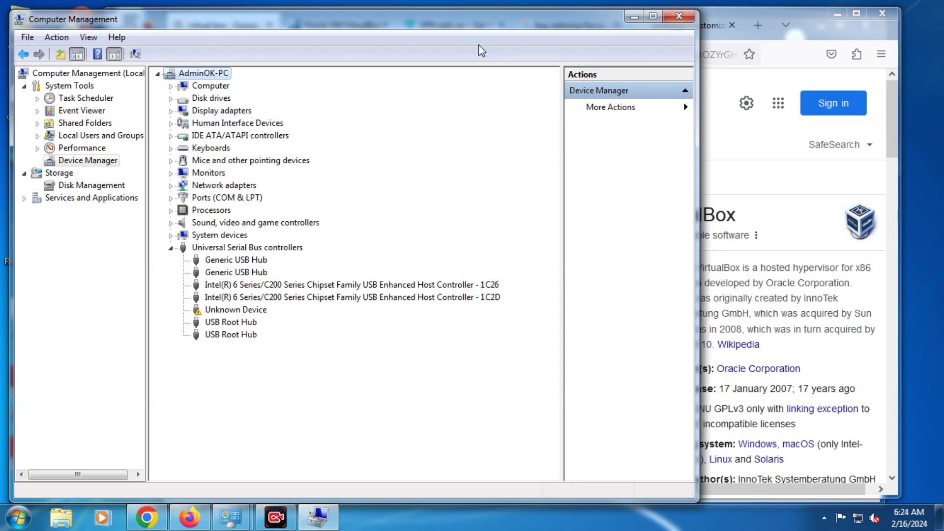
# Switch to Firefox, maximize its window and show the Oracle VM VirtualBox page.
pyautogui.click(186, 518)
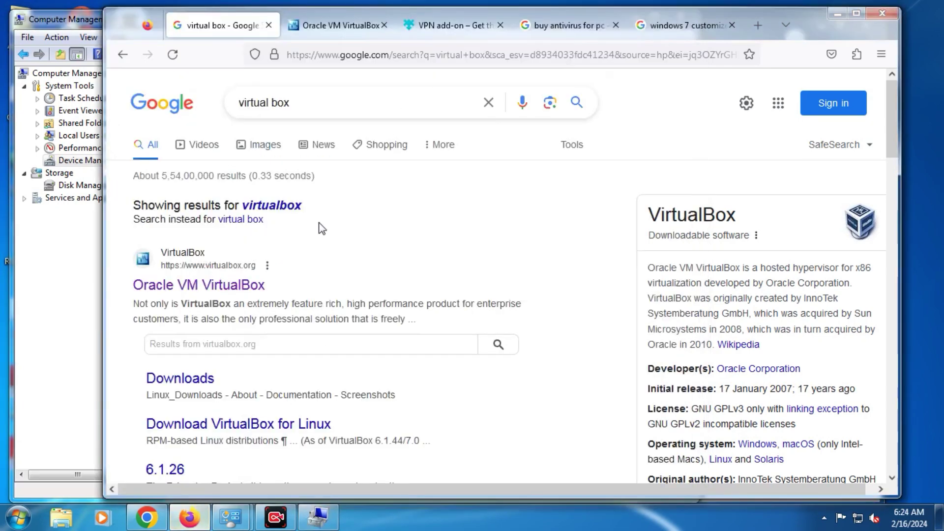
pyautogui.click(853, 16)
pyautogui.click(268, 24)
pyautogui.click(400, 37)
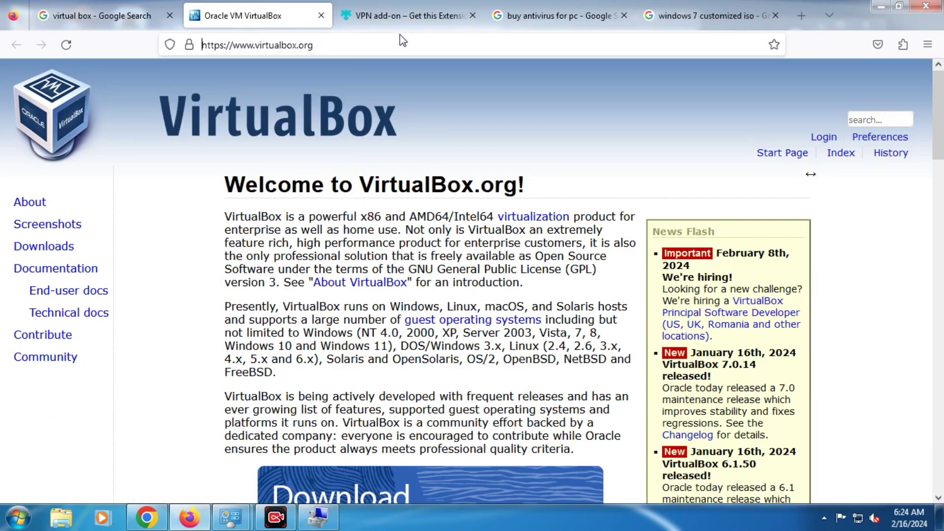
# Review the open pages on the VPN add-on, VirtualBox, antivirus and customized Windows 7 ISO, ending on the virtual box search results.
pyautogui.click(409, 20)
pyautogui.click(99, 15)
pyautogui.click(250, 16)
pyautogui.click(408, 16)
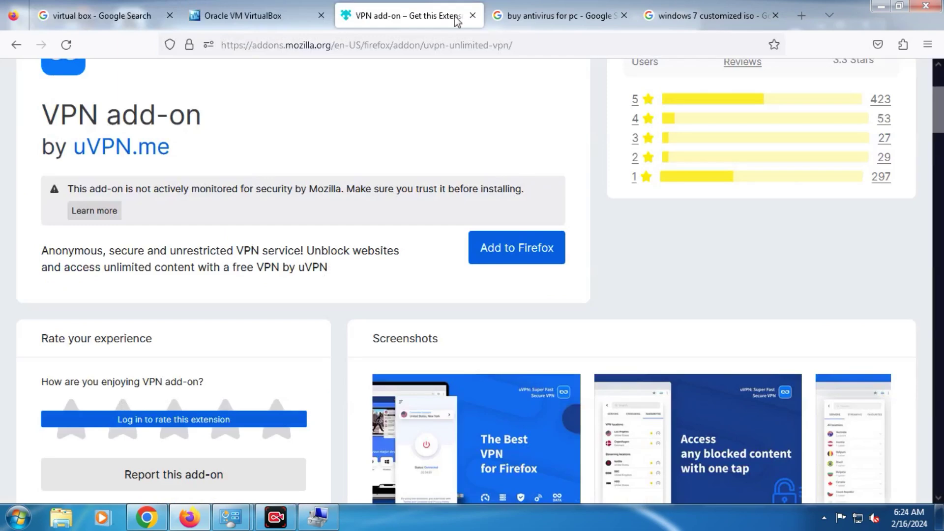
pyautogui.click(531, 17)
pyautogui.click(657, 17)
pyautogui.click(565, 17)
pyautogui.click(428, 17)
pyautogui.click(119, 16)
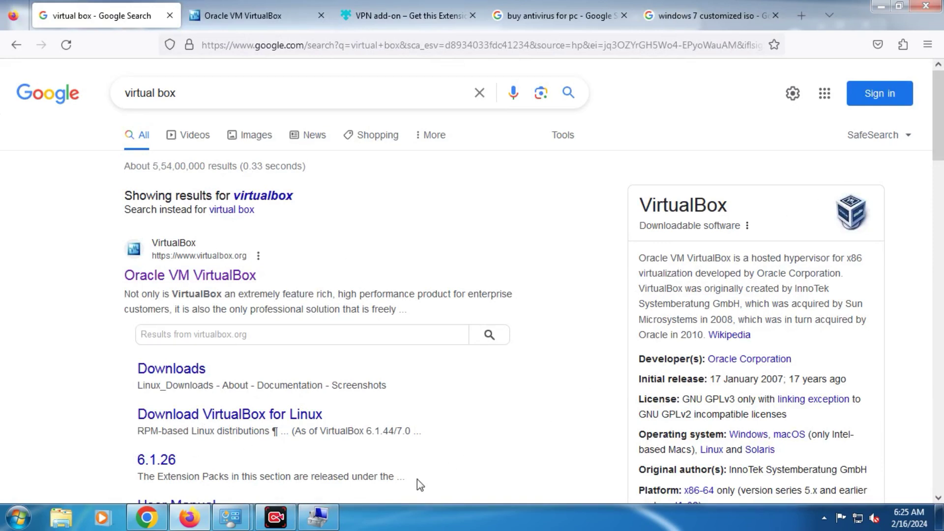
# Return to Device Manager in the Computer Management window.
pyautogui.click(335, 525)
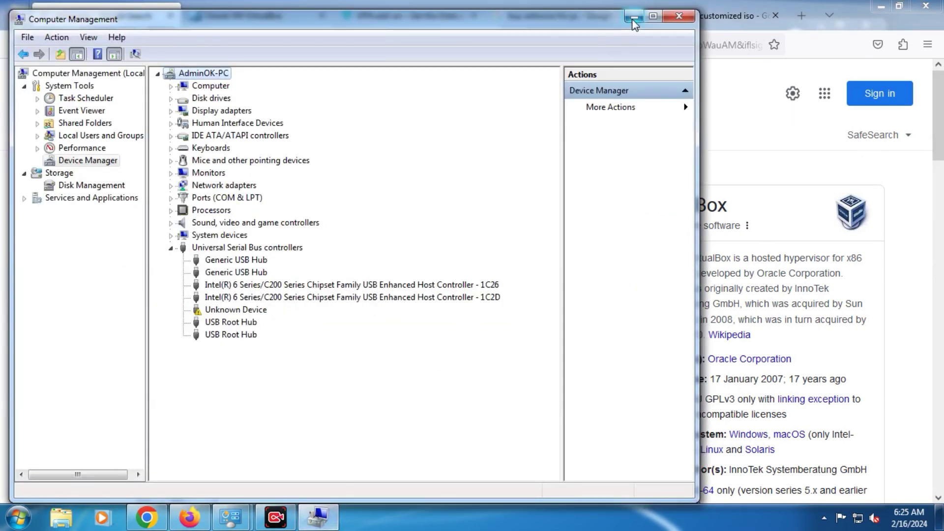
pyautogui.click(544, 273)
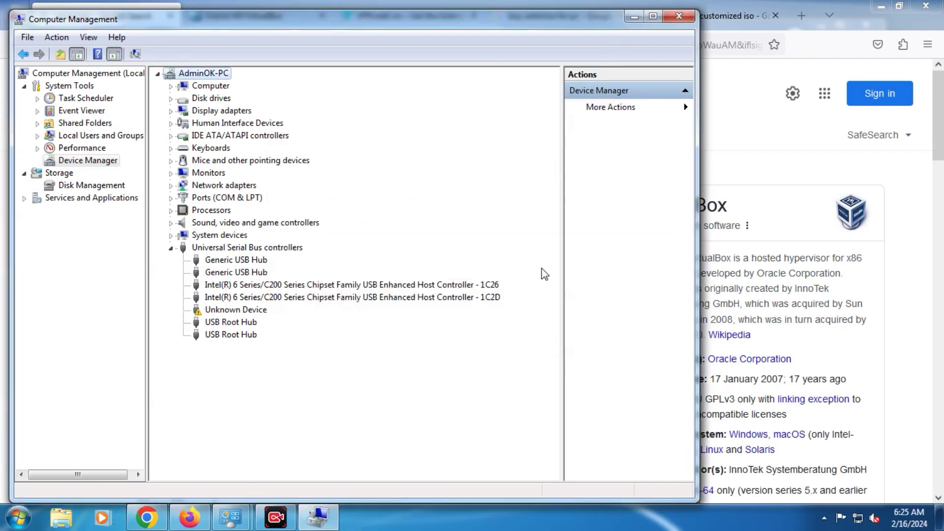